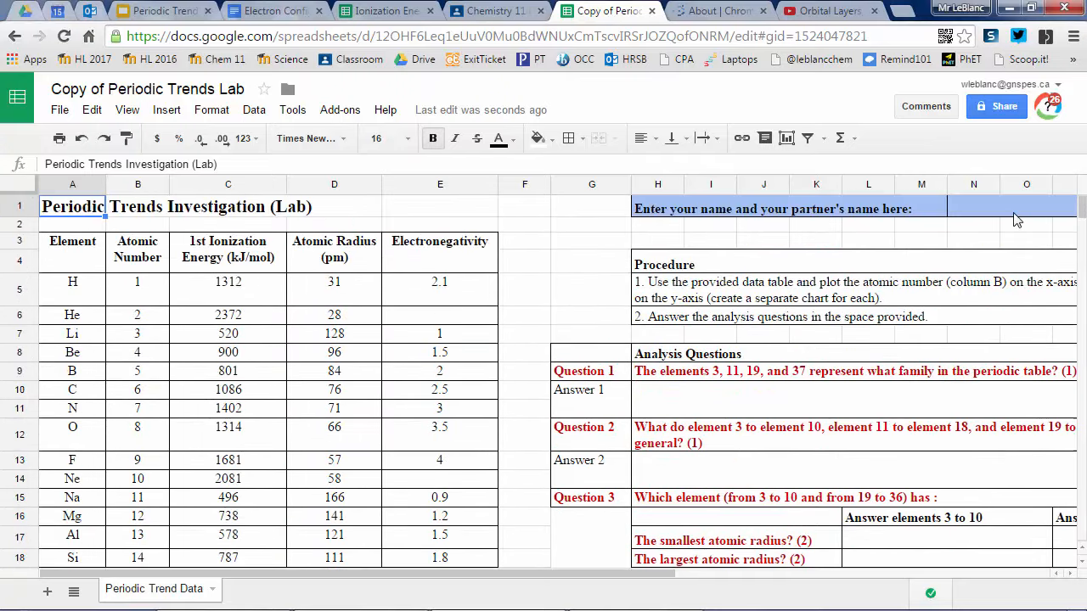
Step: Enter the student's and partner's names in the cell beside the name prompt in row 1
left_click(1015, 218)
type("Mr LeBl")
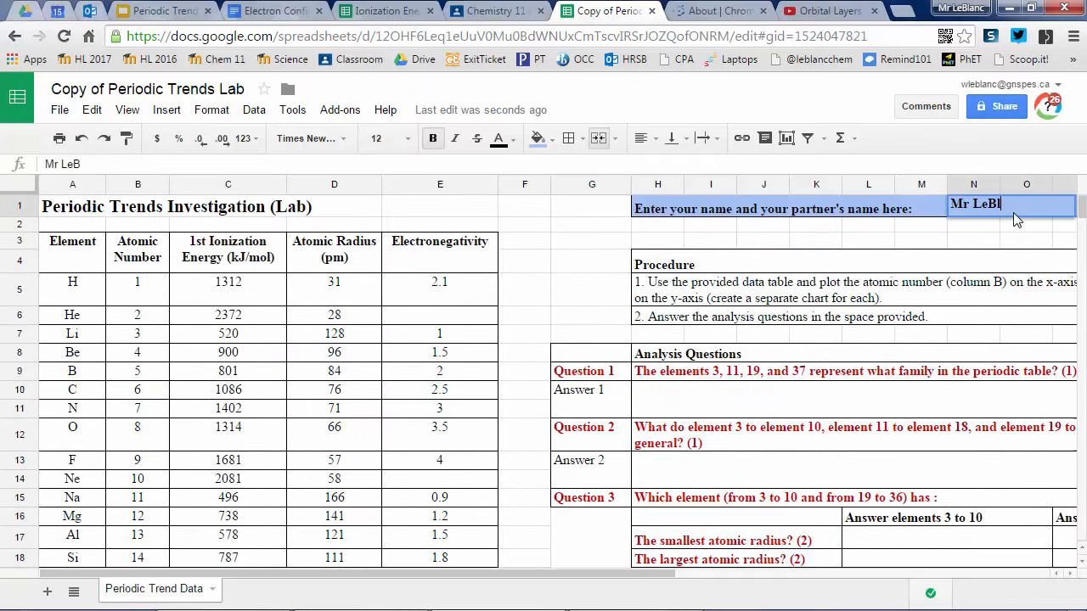
type("anc, Mr Schofi")
key("Return")
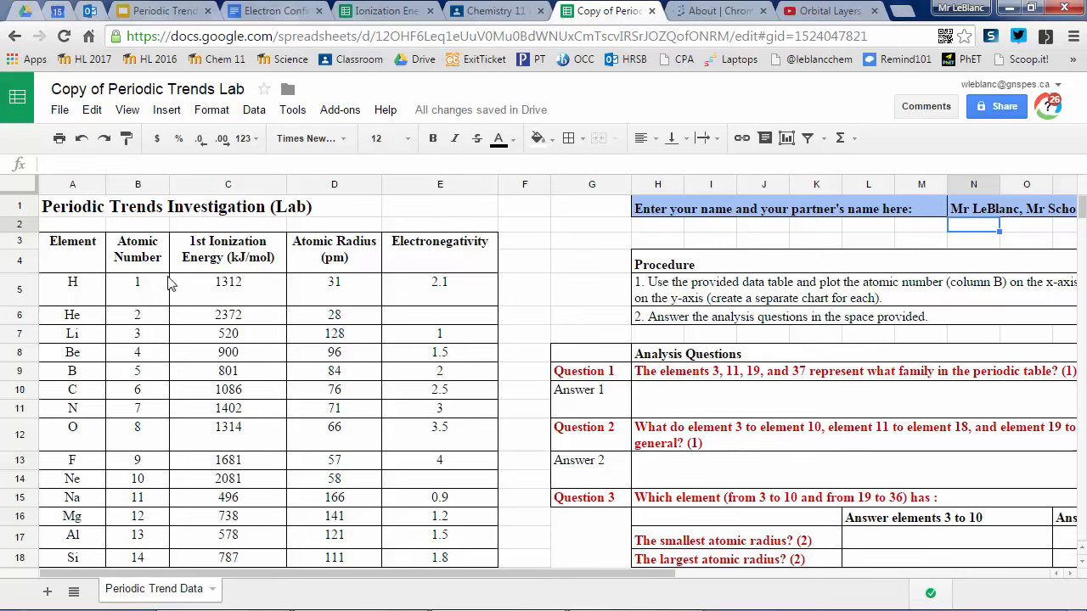
Step: Select the Atomic Number and 1st Ionization Energy columns with their headers, down to the last element, Sr
left_click(146, 259)
key("shift+Right")
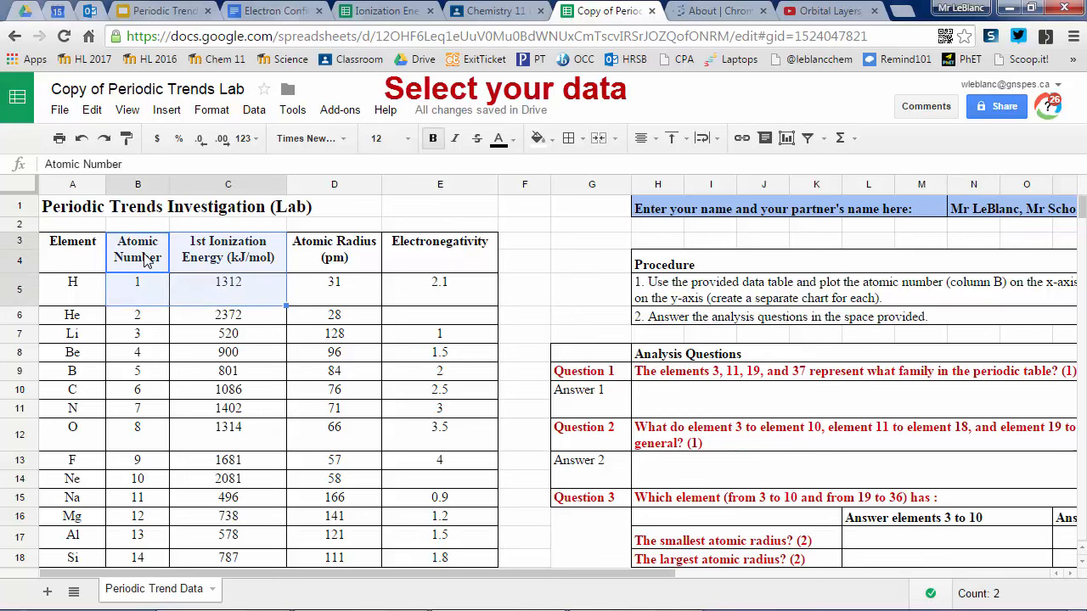
key("shift+Down")
key("shift+Down")
key("shift+Down")
key("shift+Down")
key("shift+Down")
key("shift+Down")
key("shift+Down")
key("shift+Down")
key("shift+Down")
key("shift+Down")
key("shift+Down")
key("shift+Down")
key("shift+Down")
key("shift+Down")
key("shift+Down")
key("shift+Down")
key("shift+Down")
key("shift+Down")
key("shift+Down")
key("shift+Down")
key("shift+Down")
key("shift+Down")
key("shift+Down")
key("shift+Down")
key("shift+Down")
key("shift+Down")
key("shift+Down")
key("shift+Down")
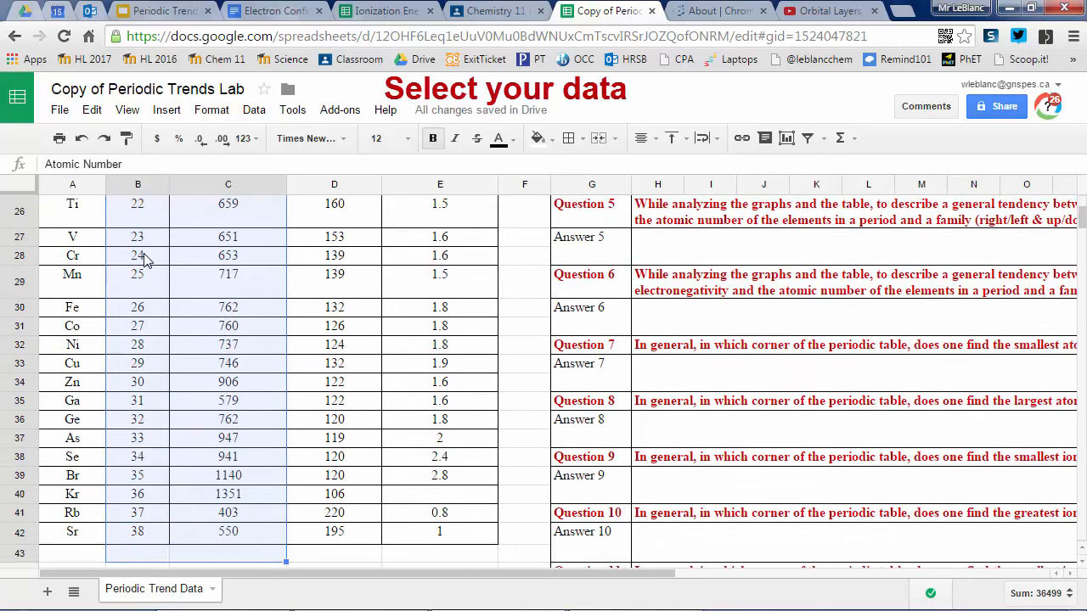
Step: Start a chart from the selected data, try the recommended line chart, and choose the recommended column chart
left_click(169, 110)
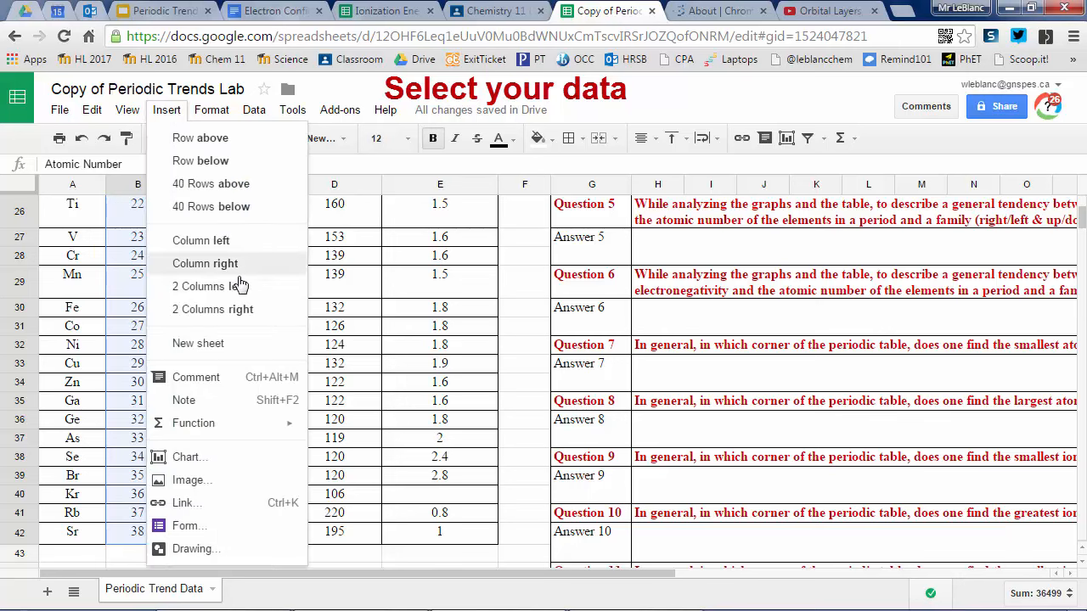
left_click(237, 465)
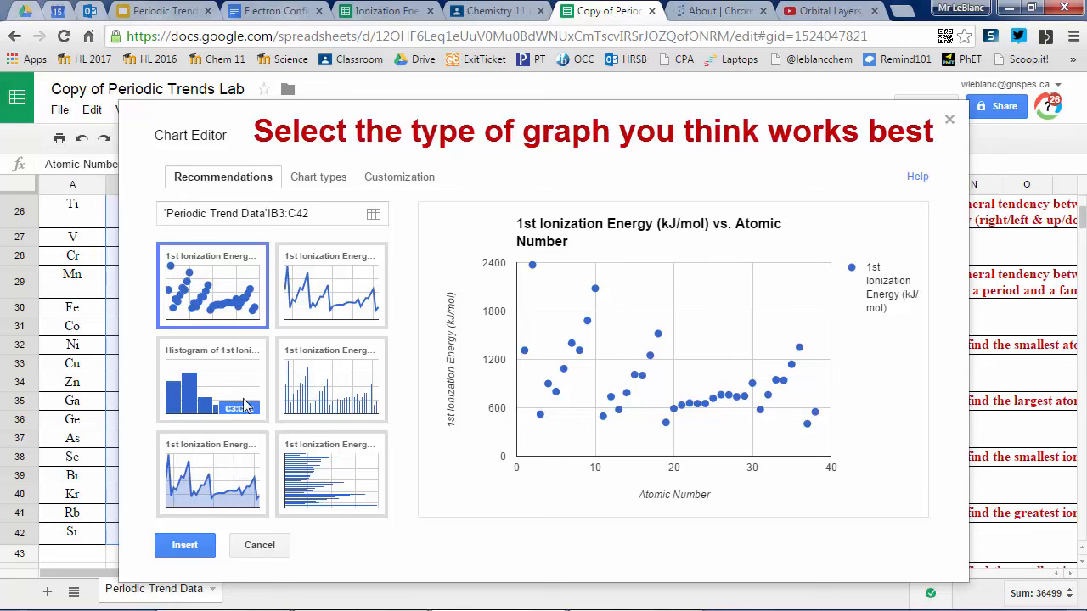
left_click(344, 293)
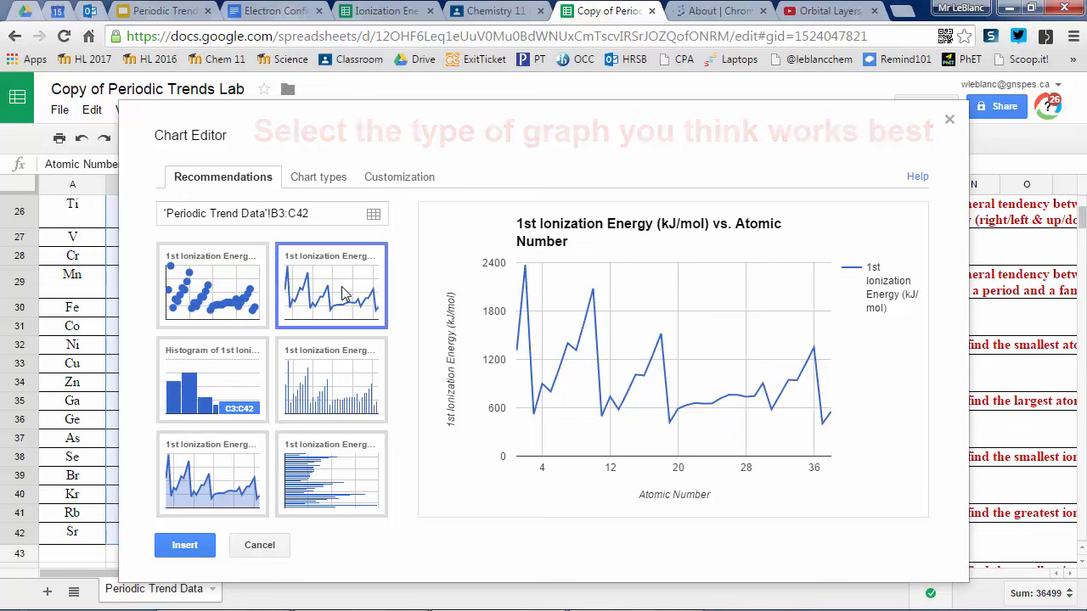
left_click(337, 400)
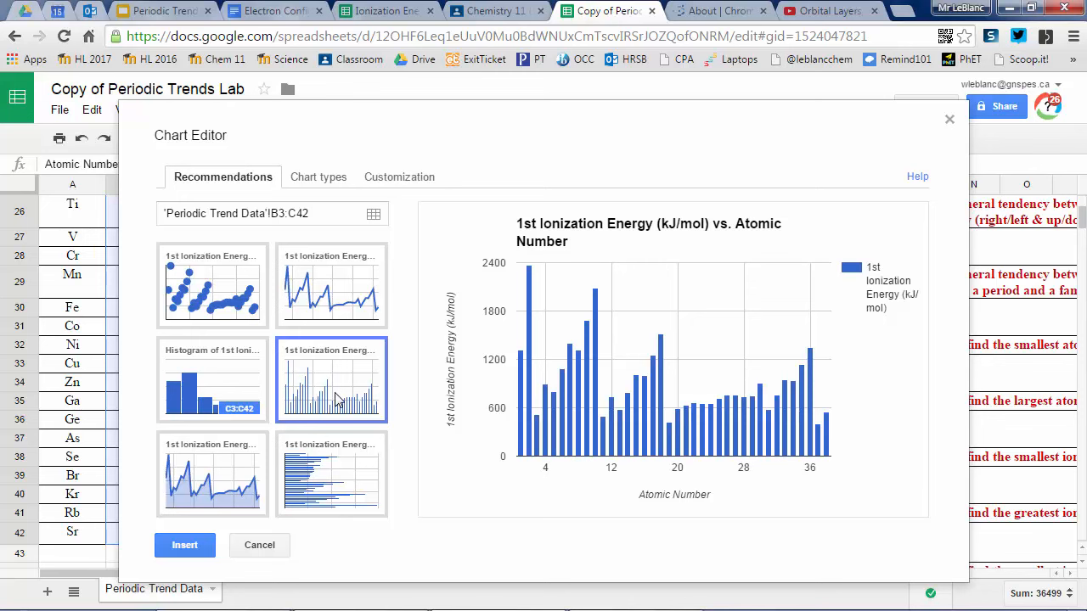
Step: Review the chart types and the title, axis and series customization options, and insert the ionization energy column chart
left_click(331, 178)
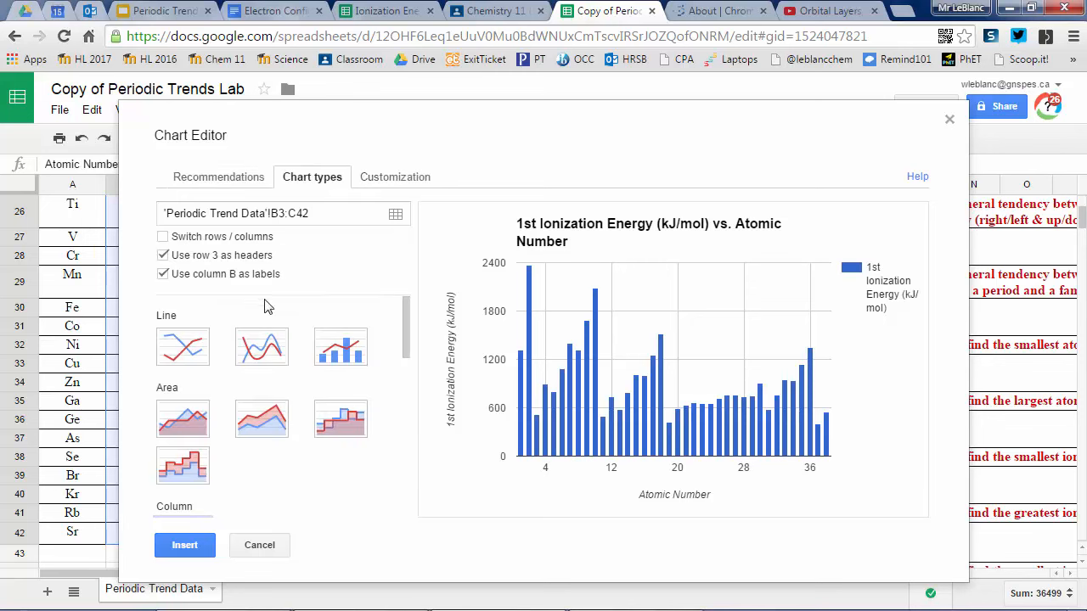
left_click(408, 178)
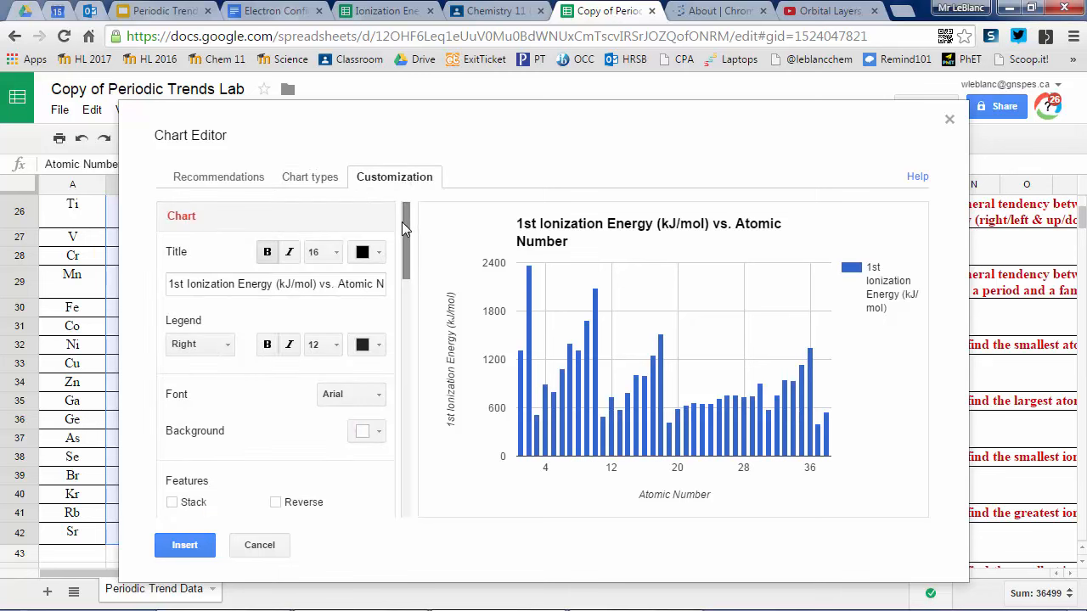
left_click_drag(404, 223, 389, 323)
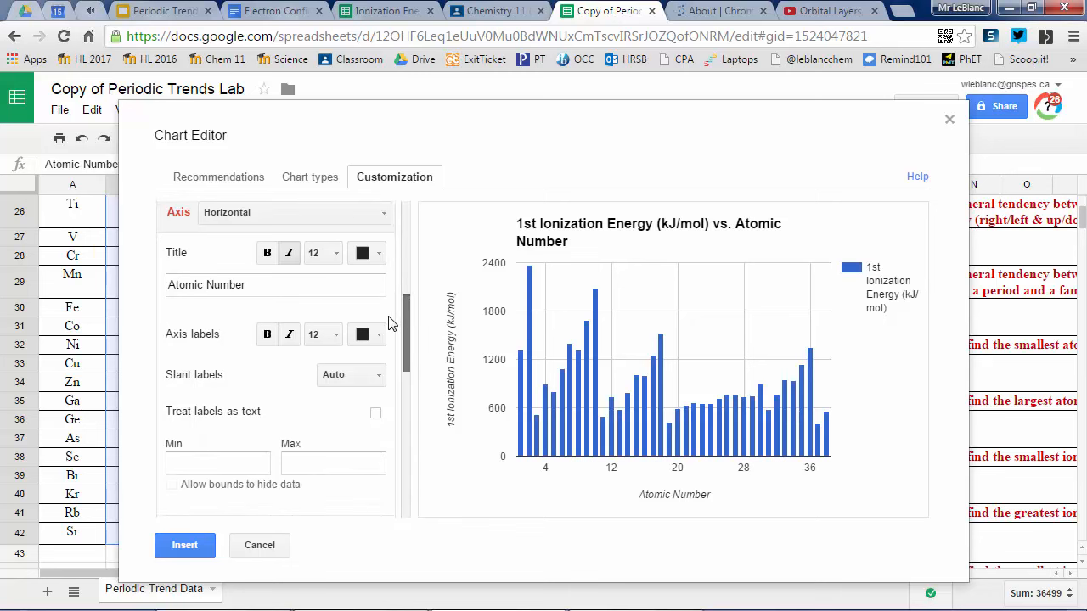
left_click_drag(389, 322, 392, 466)
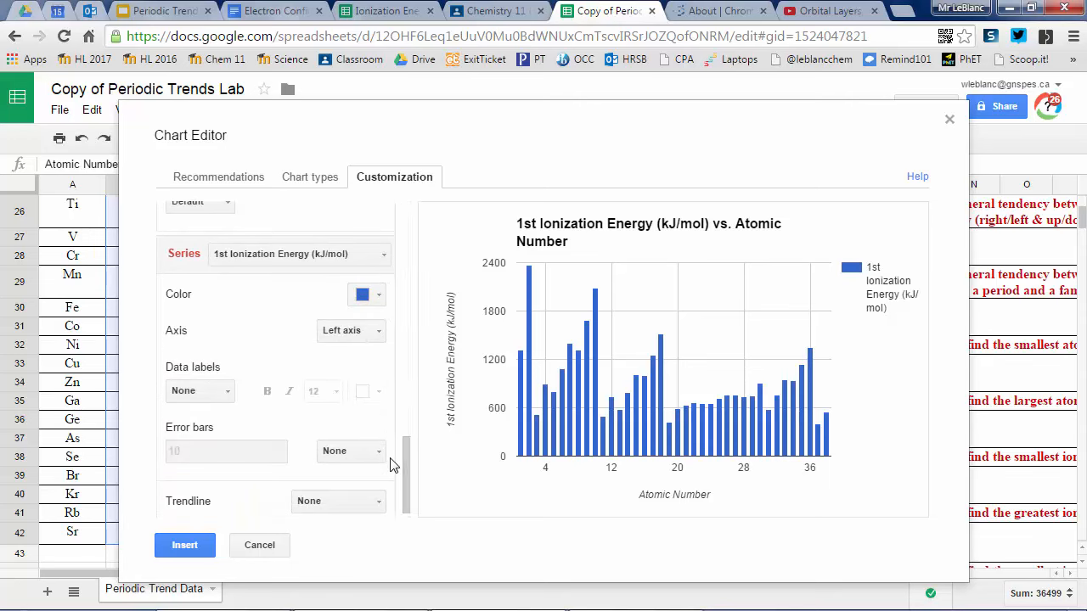
mouse_move(406, 468)
left_mouse_down()
mouse_move(424, 377)
mouse_move(426, 241)
mouse_move(403, 461)
left_mouse_up()
left_click(384, 305)
left_click(275, 376)
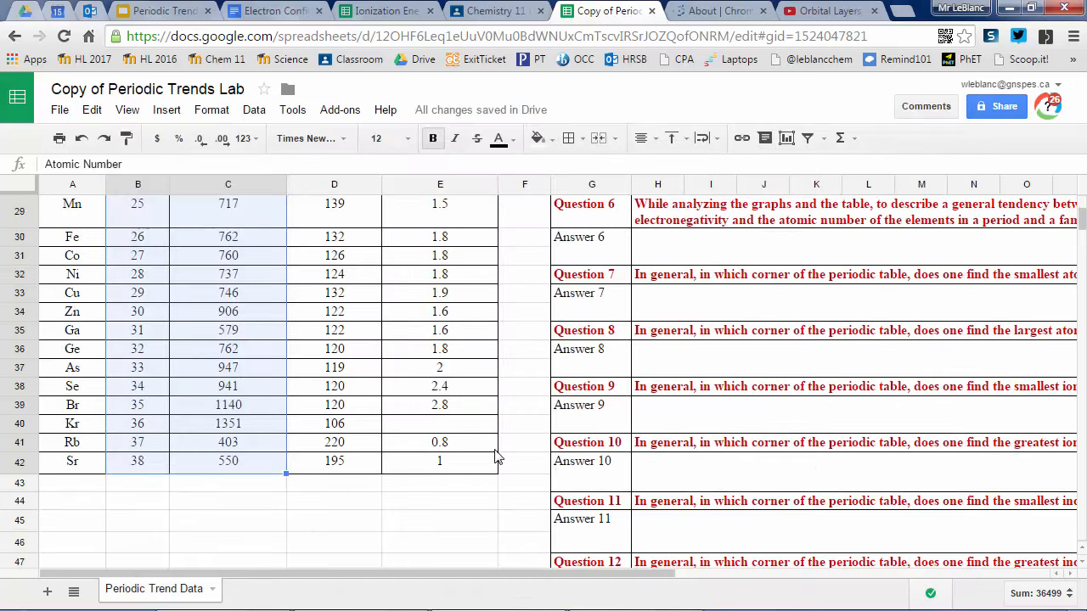
Step: Move the ionization energy chart to its own sheet
scroll(500, 457, "up", 10)
left_click(594, 266)
left_click(619, 257)
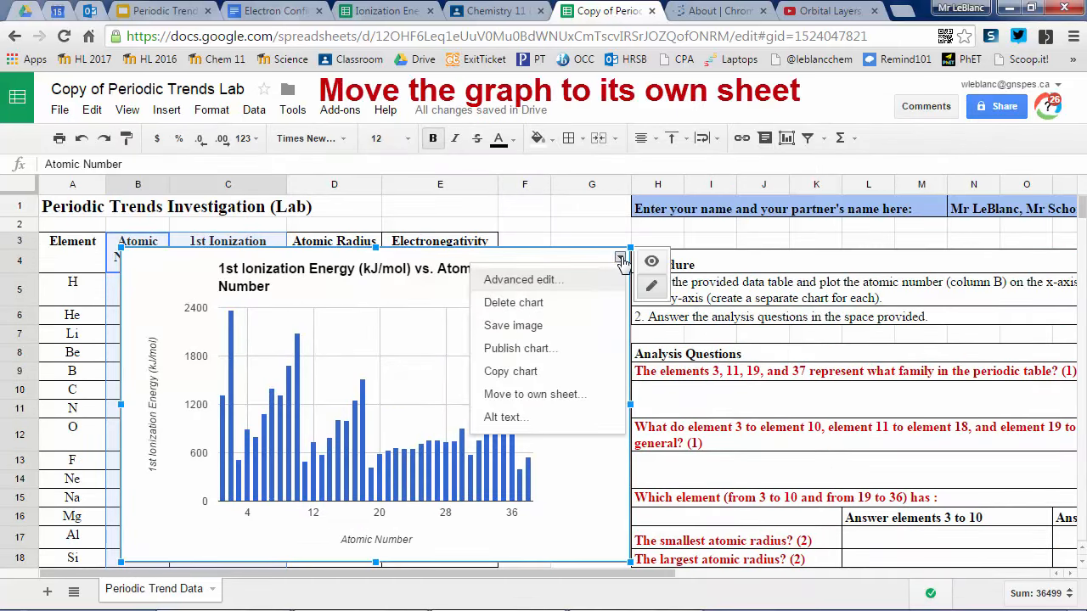
left_click(595, 394)
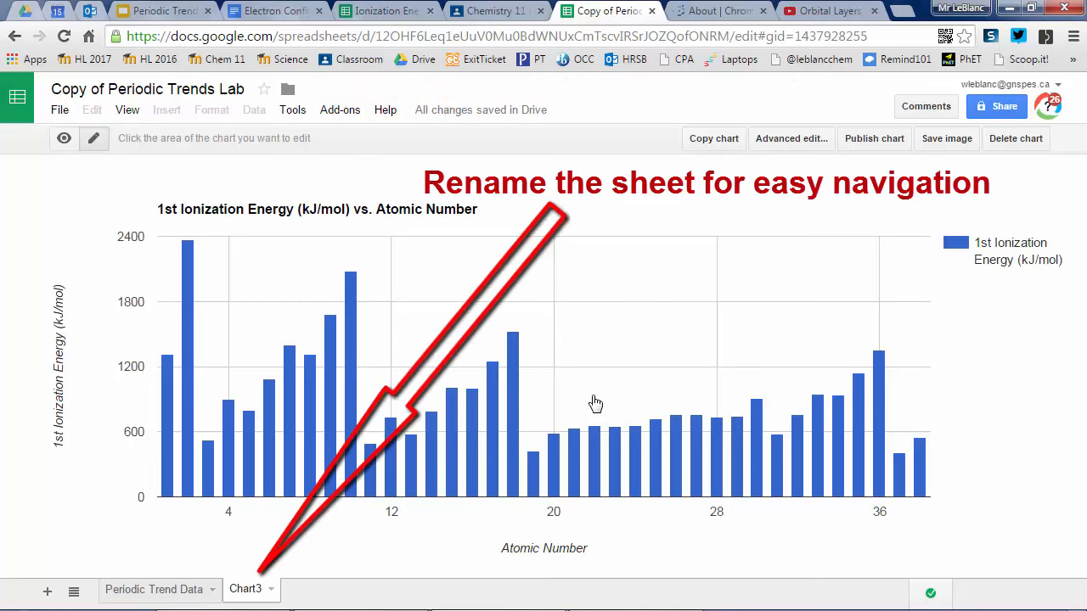
Step: Rename the new chart sheet as "Ionization Energy (IE)"
right_click(243, 599)
left_click(304, 416)
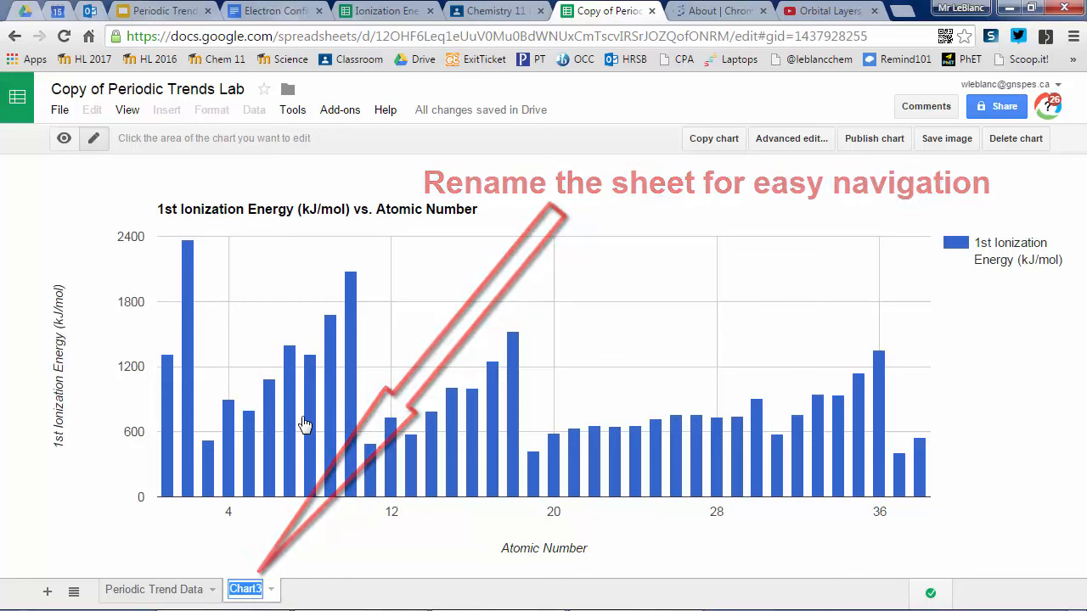
type("Ionizatio")
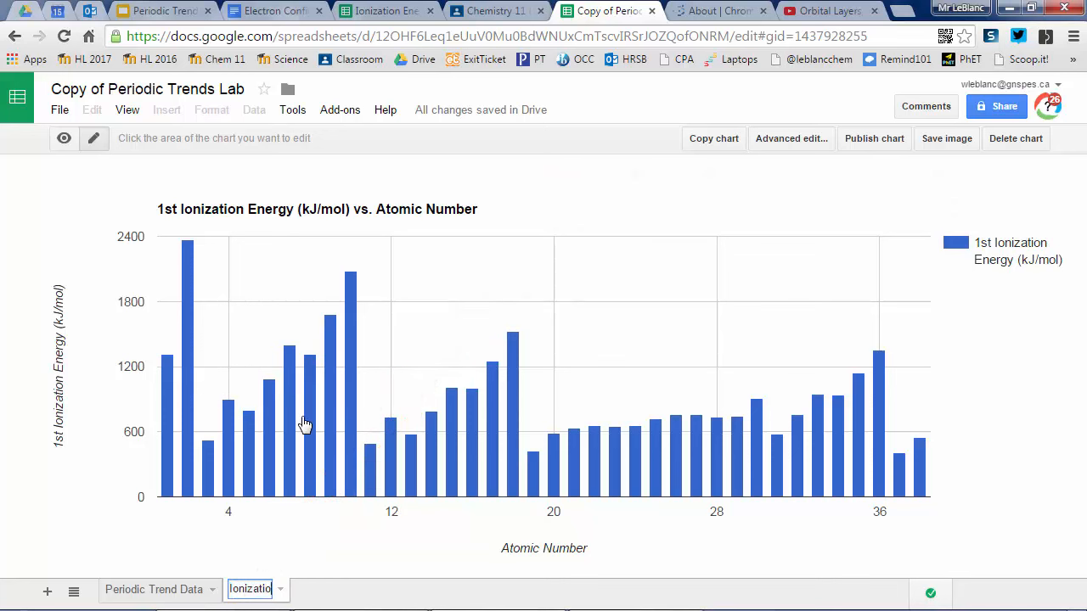
type("n Energy (IE)")
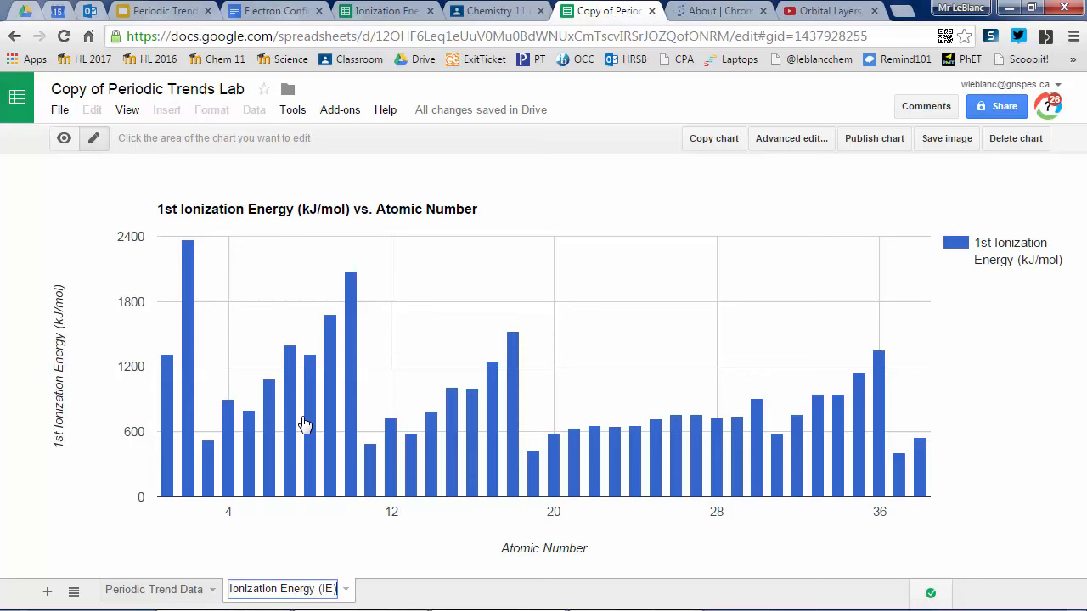
key("Return")
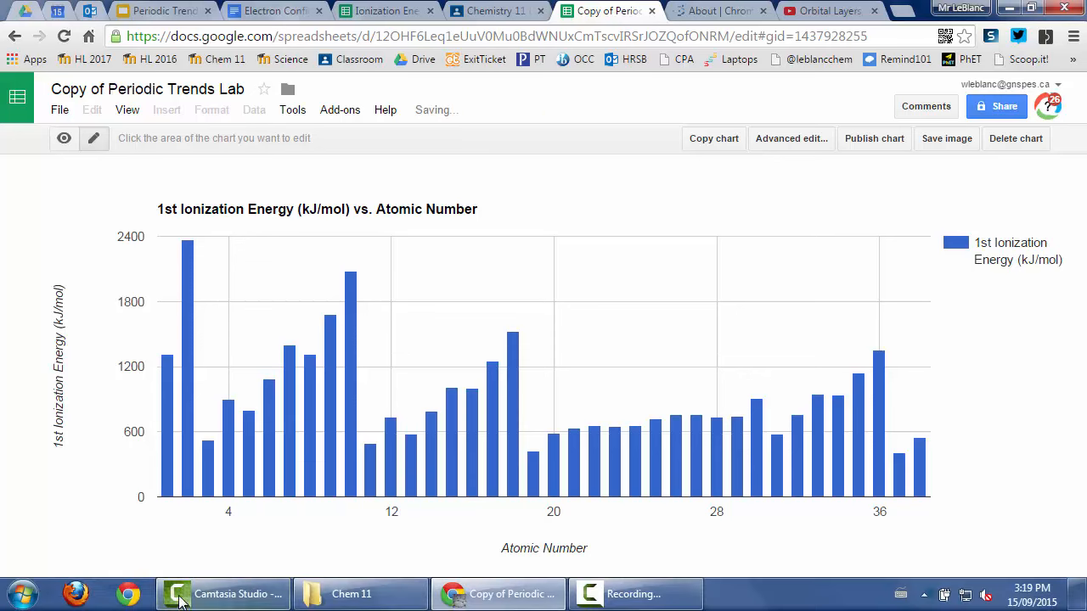
Step: On the Periodic Trend Data sheet, select the non-adjacent Atomic Number and Atomic Radius columns with headers, rows 3 to 42
left_click(164, 592)
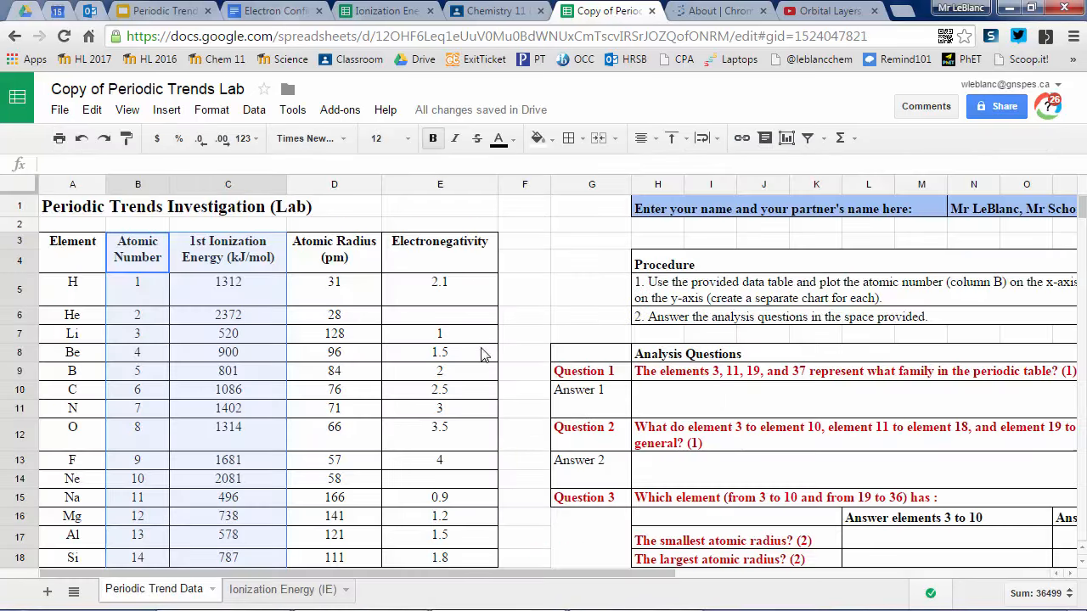
left_click(283, 249)
left_click(299, 295)
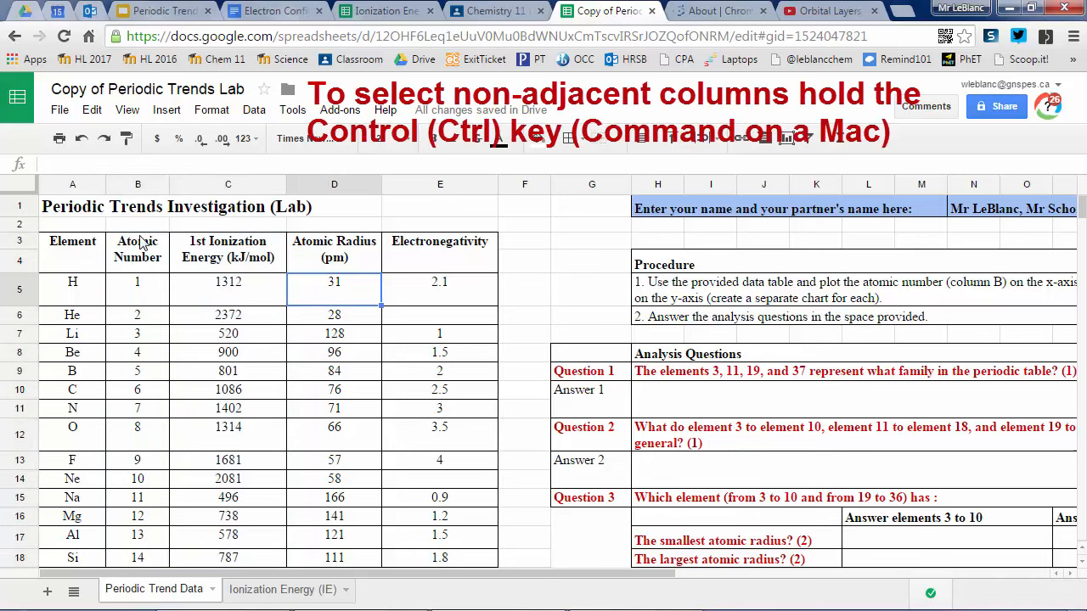
left_click_drag(140, 241, 170, 331)
scroll(274, 370, "up", 12)
left_click_drag(330, 244, 342, 528)
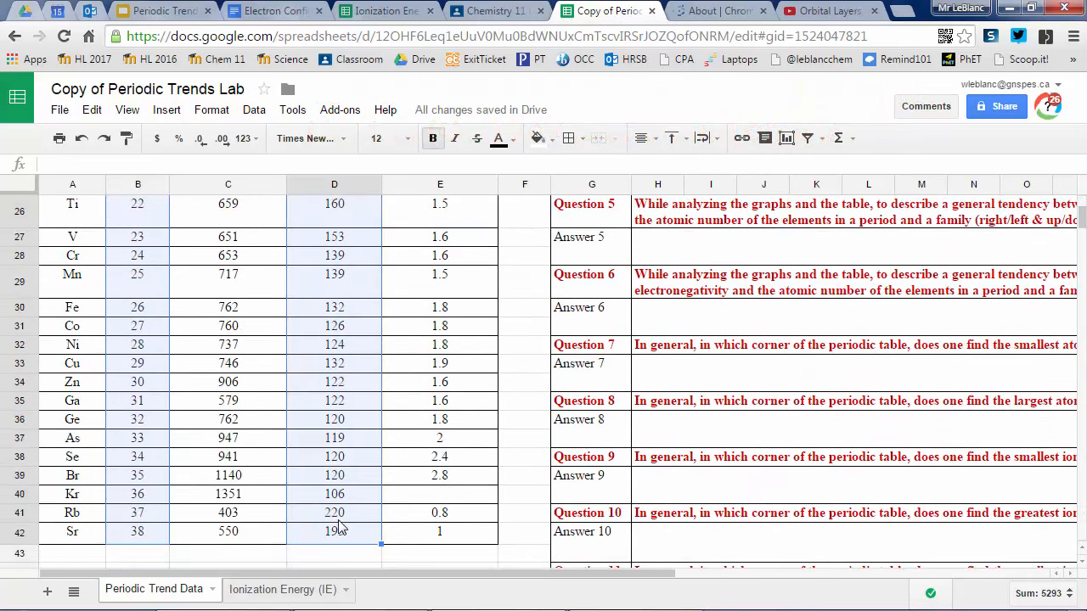
Step: Start a chart from the selected columns and set its type to Scatter chart, leaving column B unused as labels
left_click(174, 111)
left_click(227, 259)
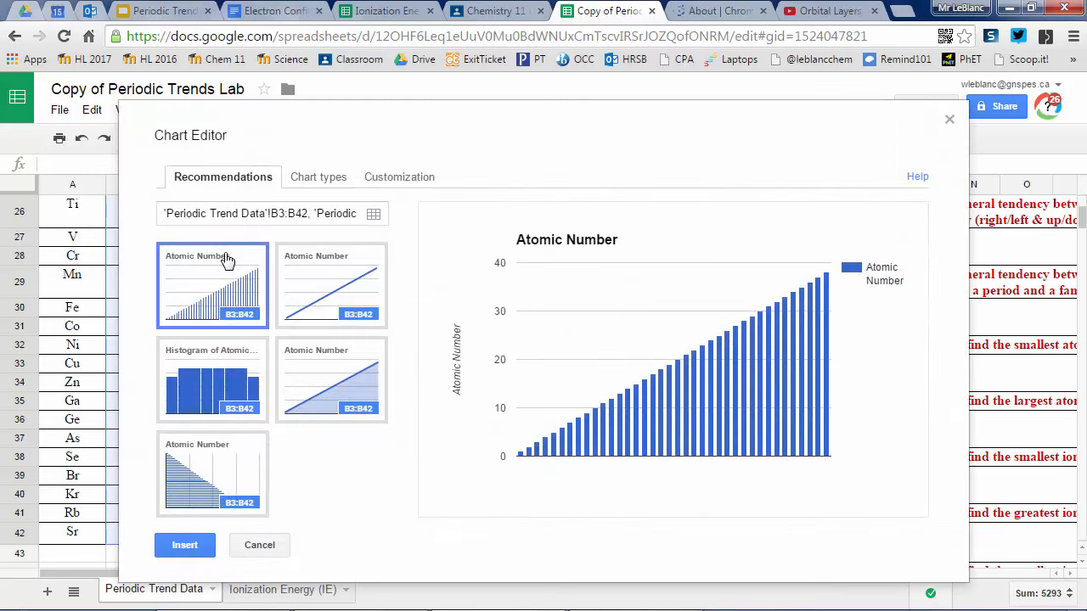
left_click(345, 182)
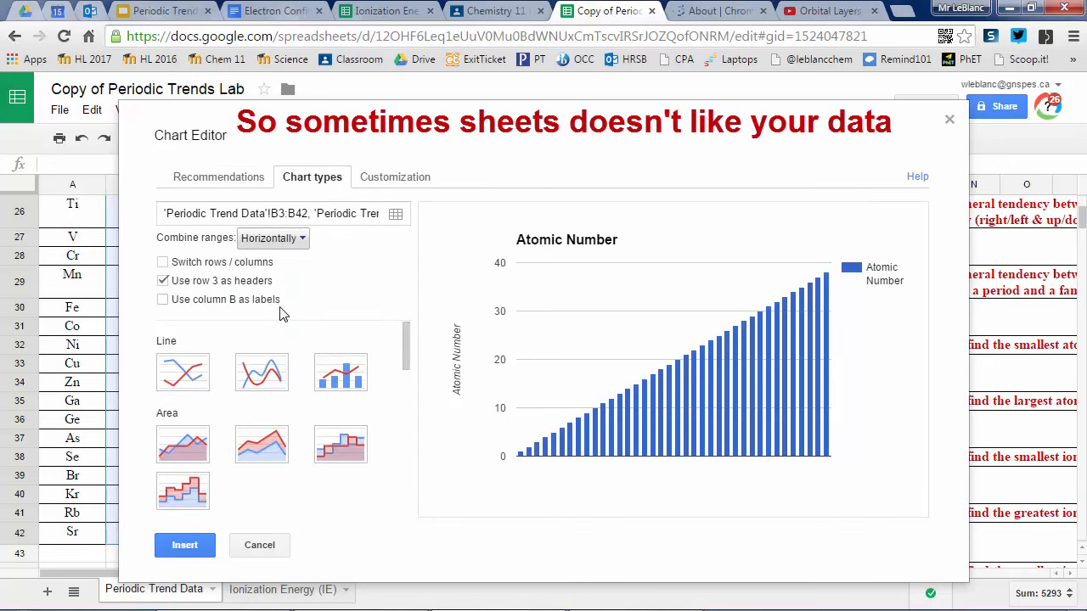
left_click(235, 302)
left_click(163, 301)
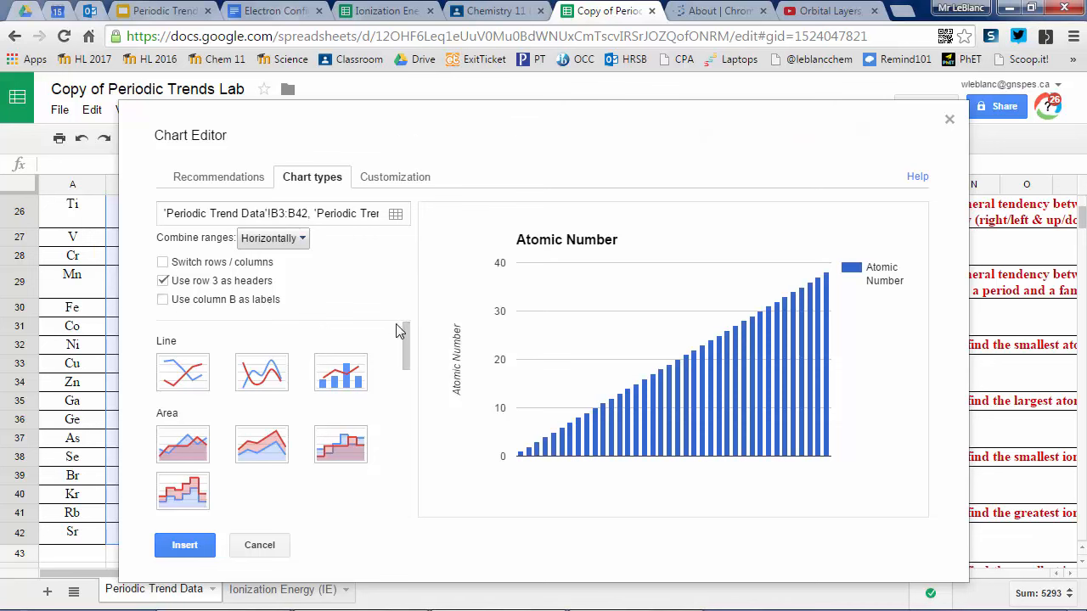
left_click_drag(404, 347, 405, 420)
left_click(180, 463)
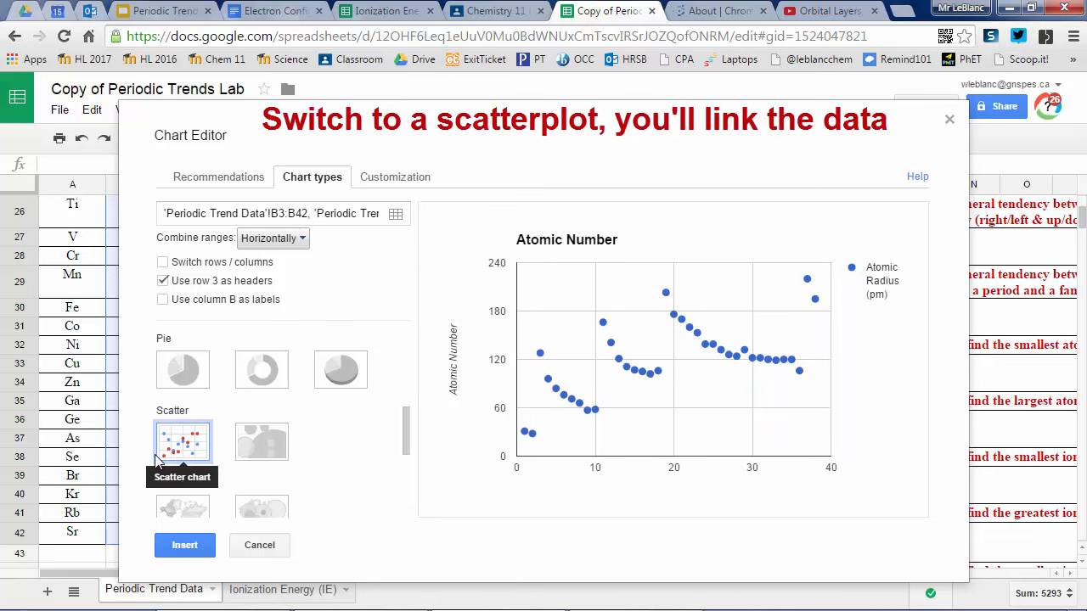
Step: Set the scatter chart's title to "Atomic Radius vs Atomic Number"
left_click(378, 177)
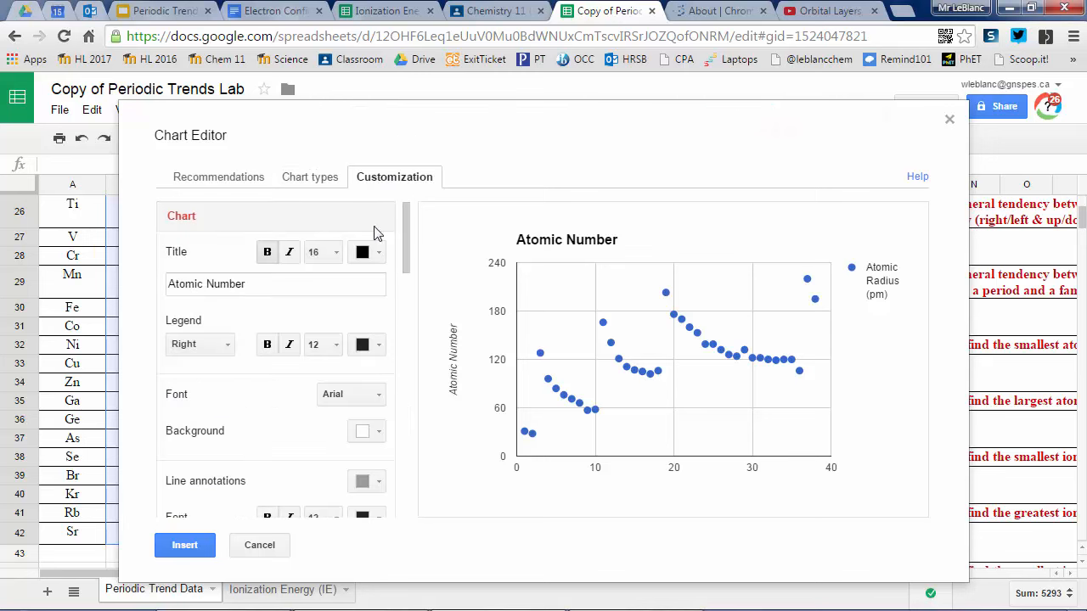
left_click(282, 286)
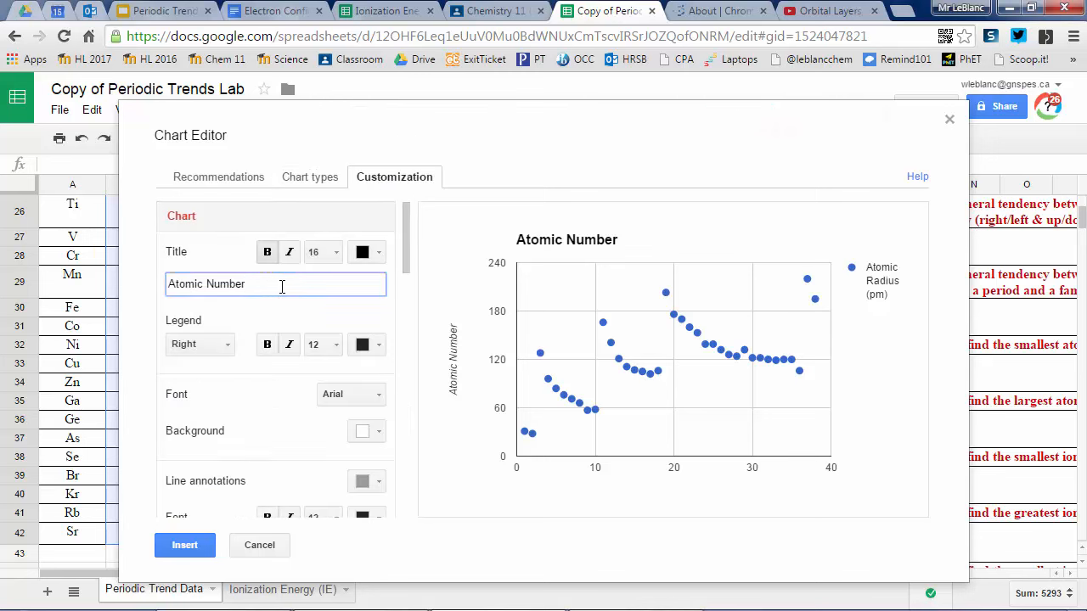
type("Atomic Radius vs")
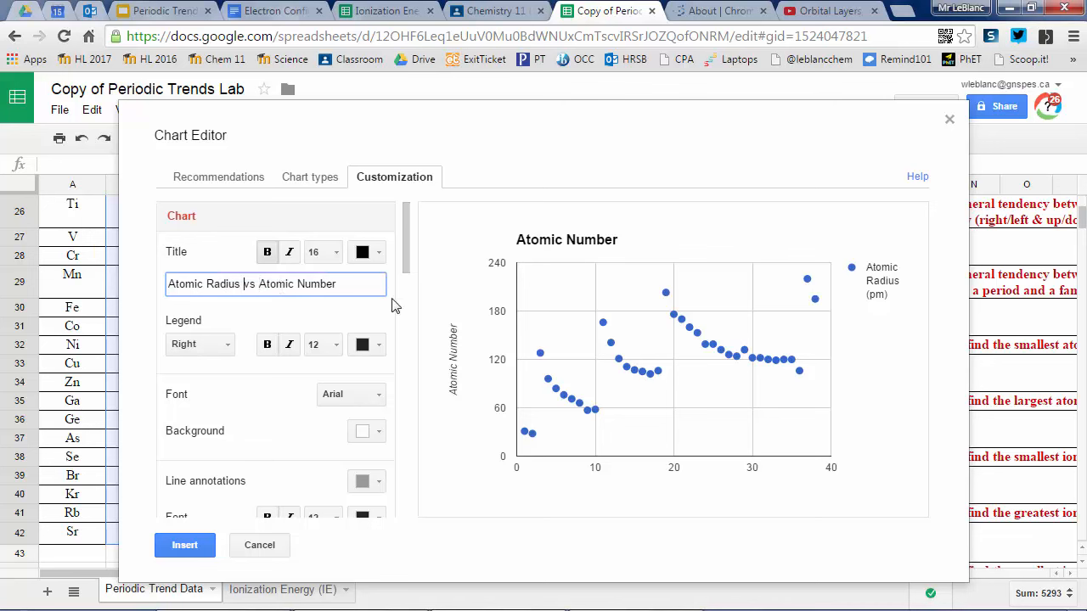
Step: Set the scatter chart's horizontal axis title to "Atomic Number"
left_click_drag(406, 255, 406, 353)
left_click(337, 321)
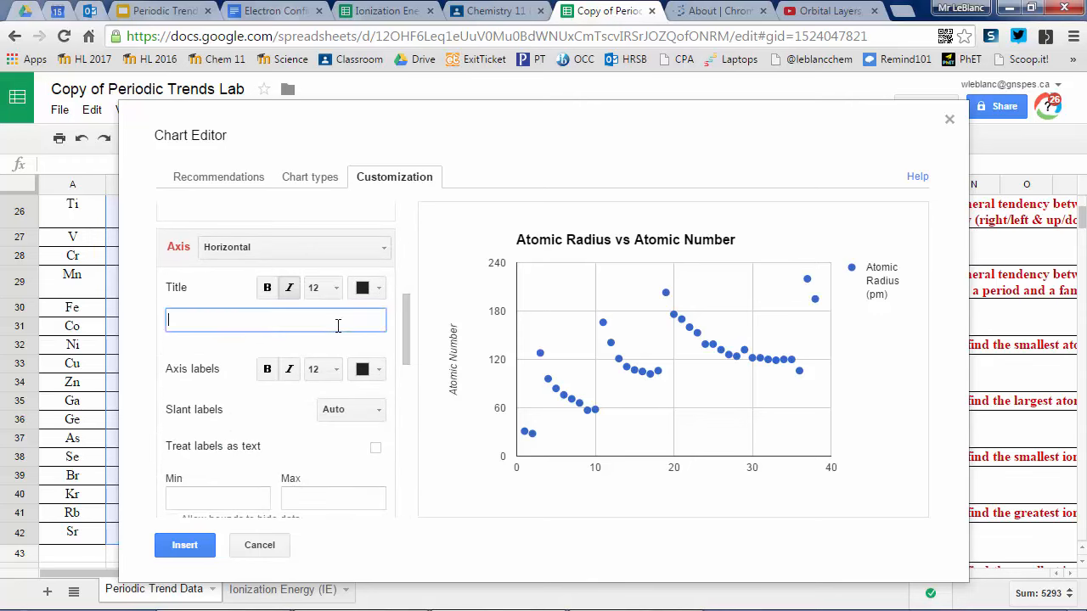
type("Atomic Number")
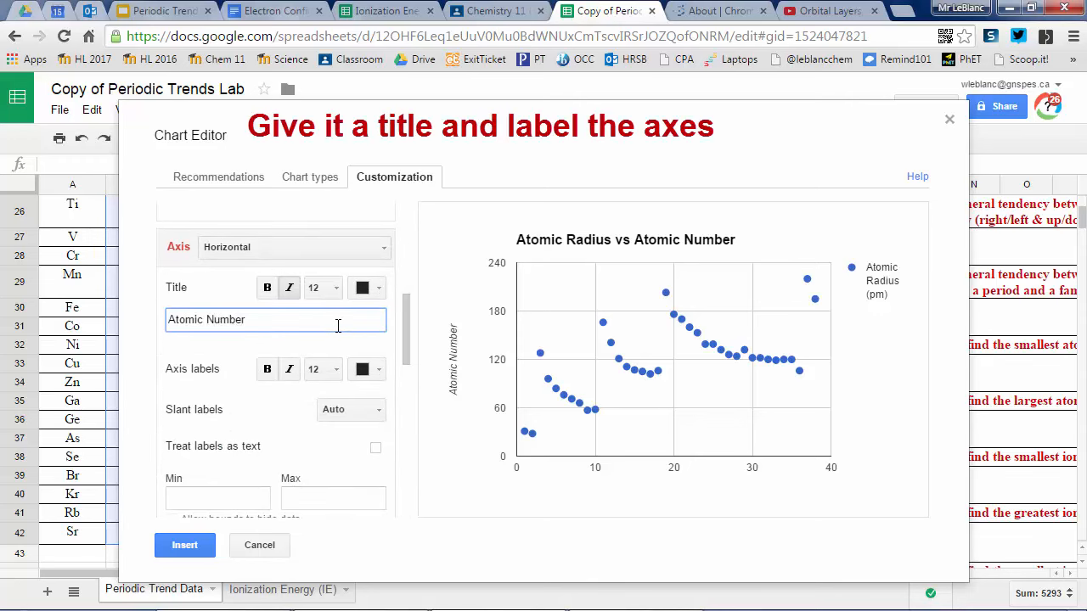
left_click(255, 348)
Step: Change the scatter chart's left vertical axis title to "Atomic Radius"
left_click(318, 256)
left_click(327, 298)
left_click_drag(246, 319, 212, 320)
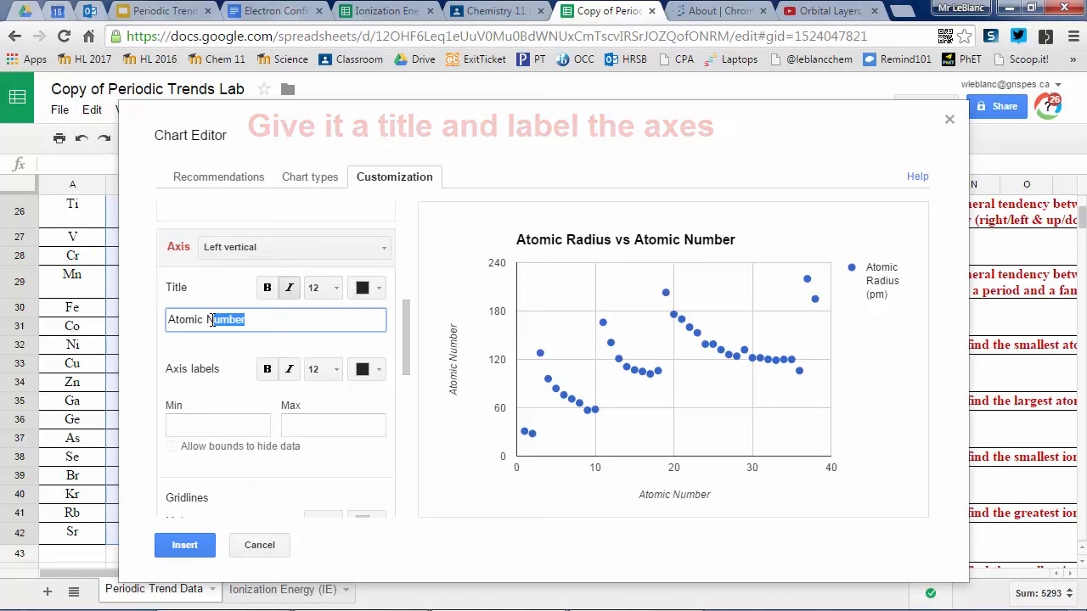
key("BackSpace")
key("BackSpace")
type("Radius")
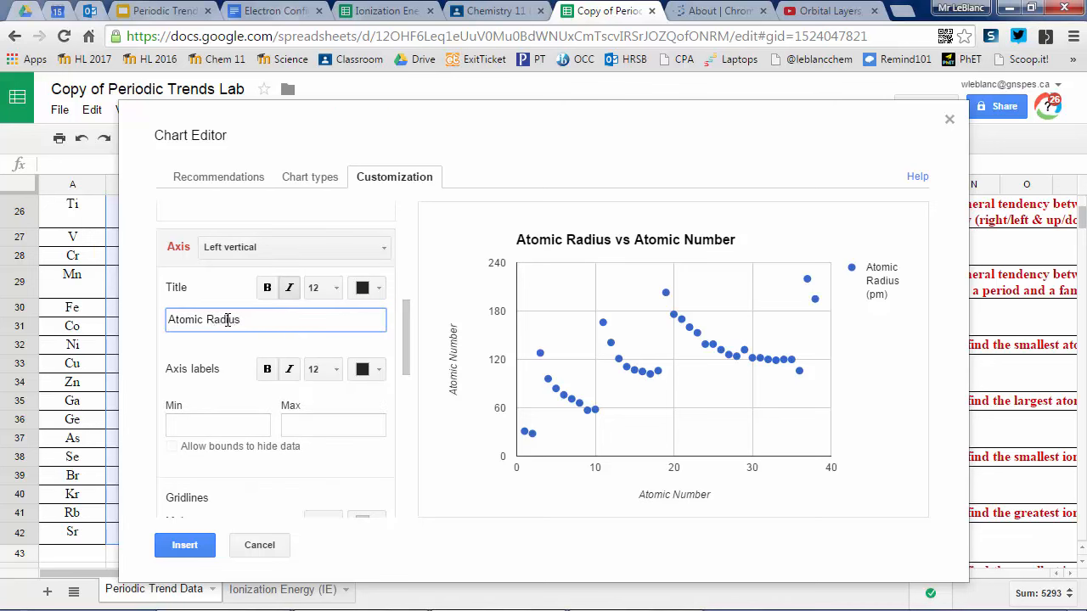
left_click(214, 349)
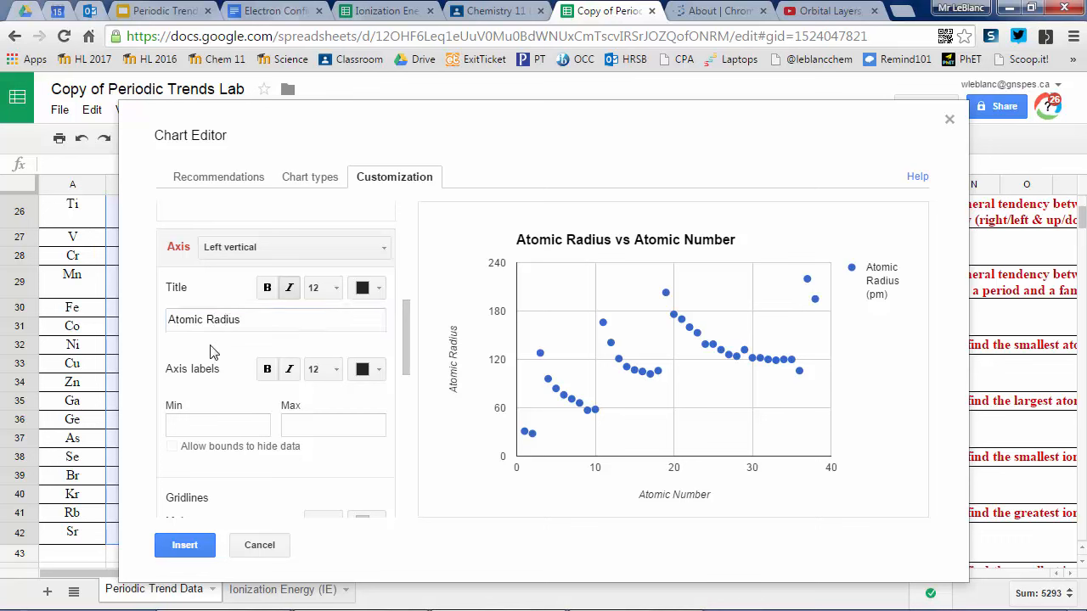
left_click_drag(394, 349, 406, 337)
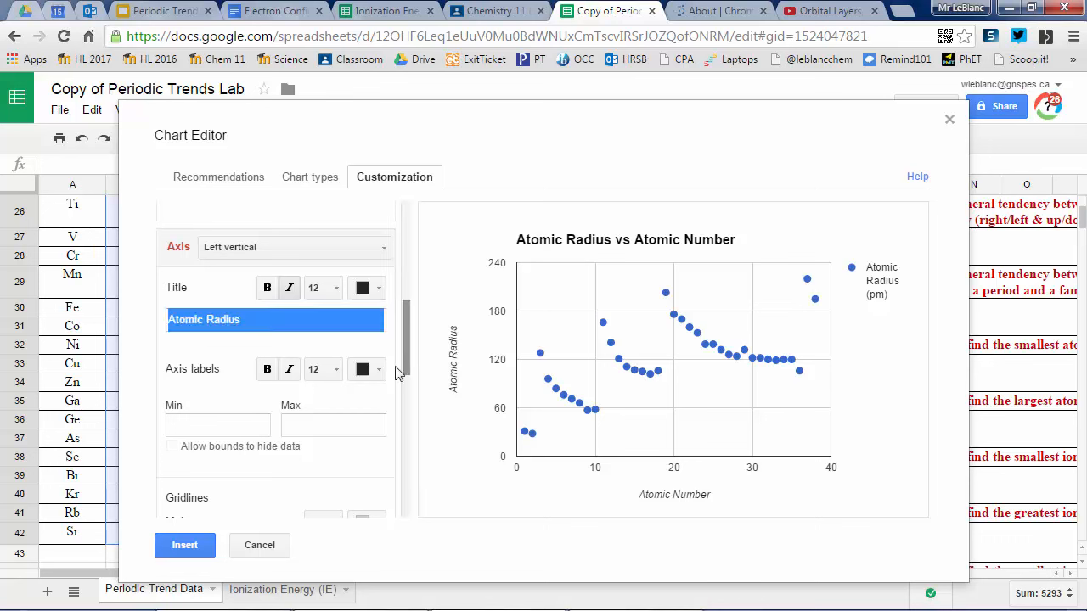
Step: Insert the finished atomic radius scatter chart into the spreadsheet and move it to its own sheet
left_click(185, 545)
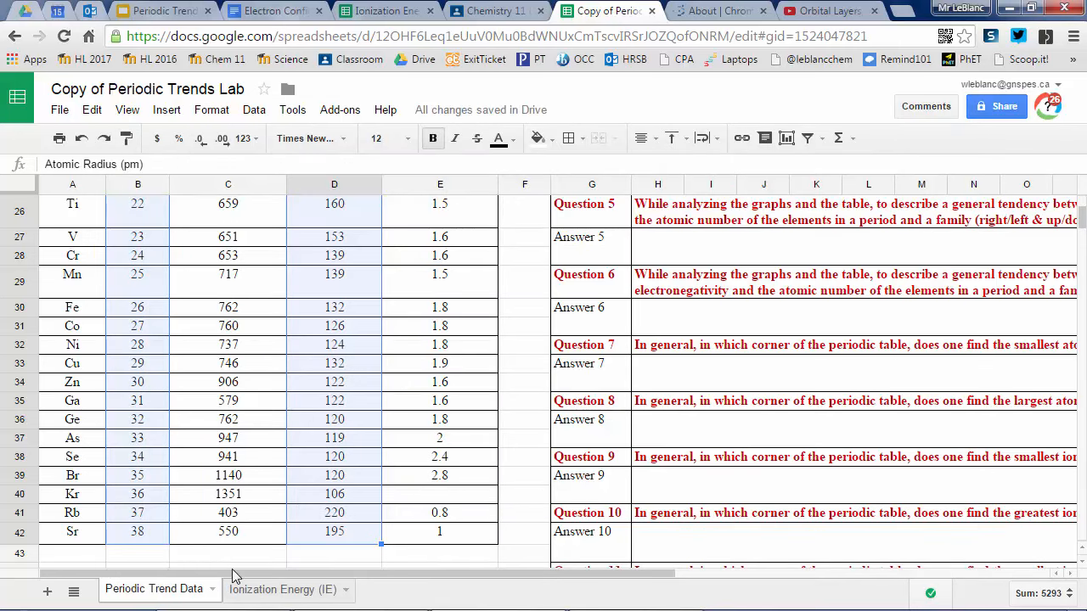
scroll(279, 533, "up", 8)
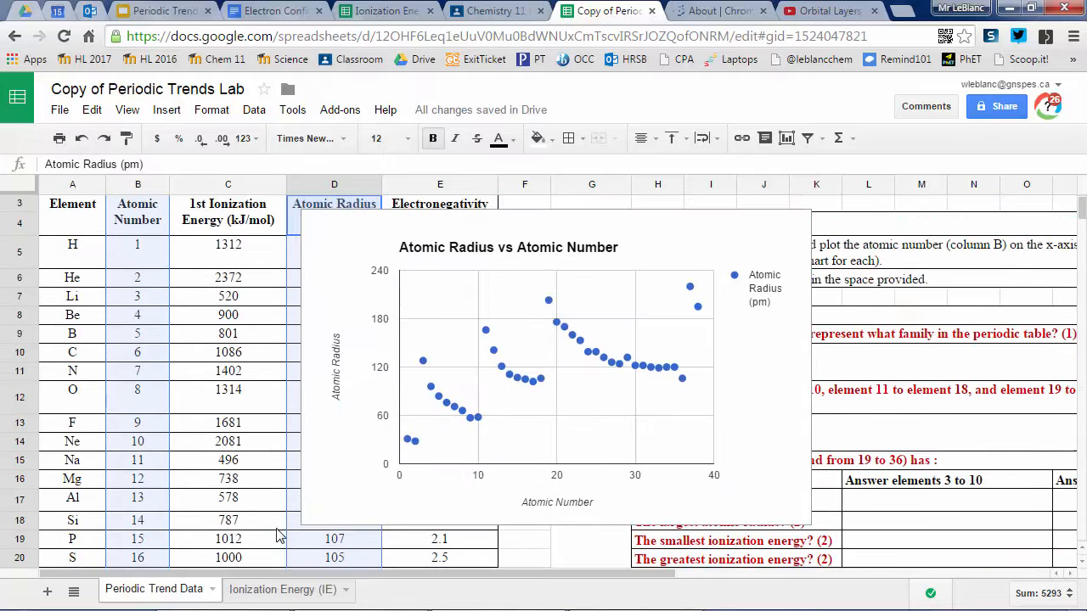
left_click(786, 231)
left_click(800, 221)
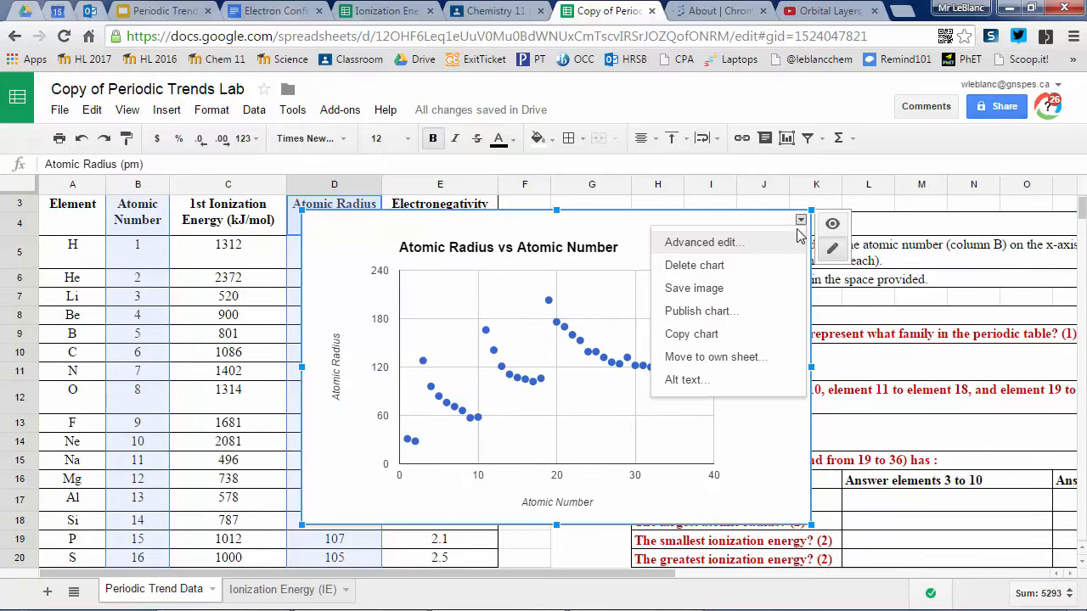
left_click(764, 358)
Step: Rename the new chart sheet as "Atomic Radius"
right_click(245, 592)
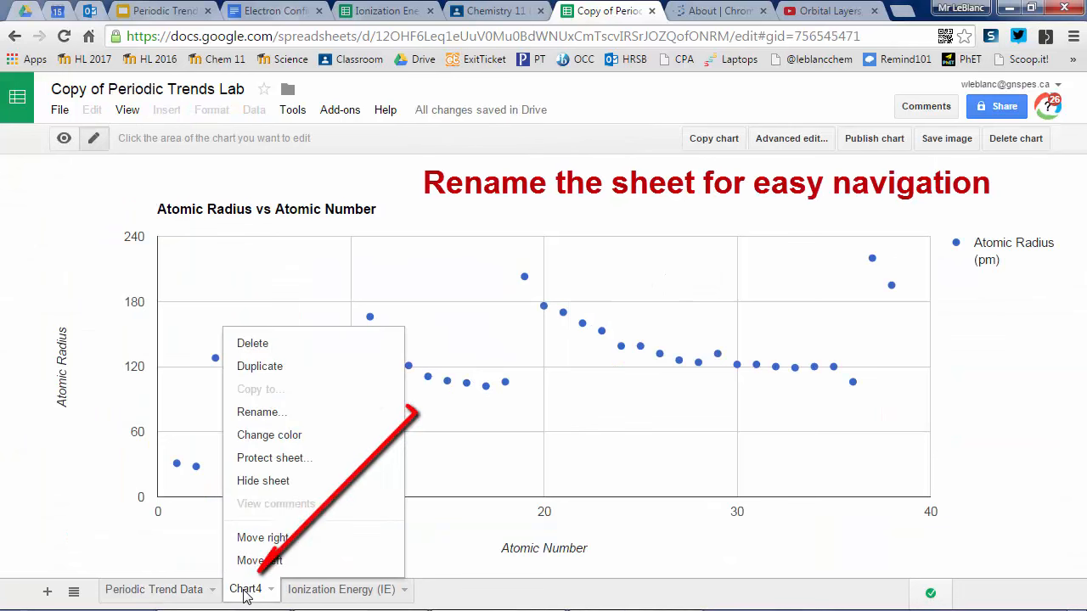
left_click(298, 414)
type("Atomic Radius")
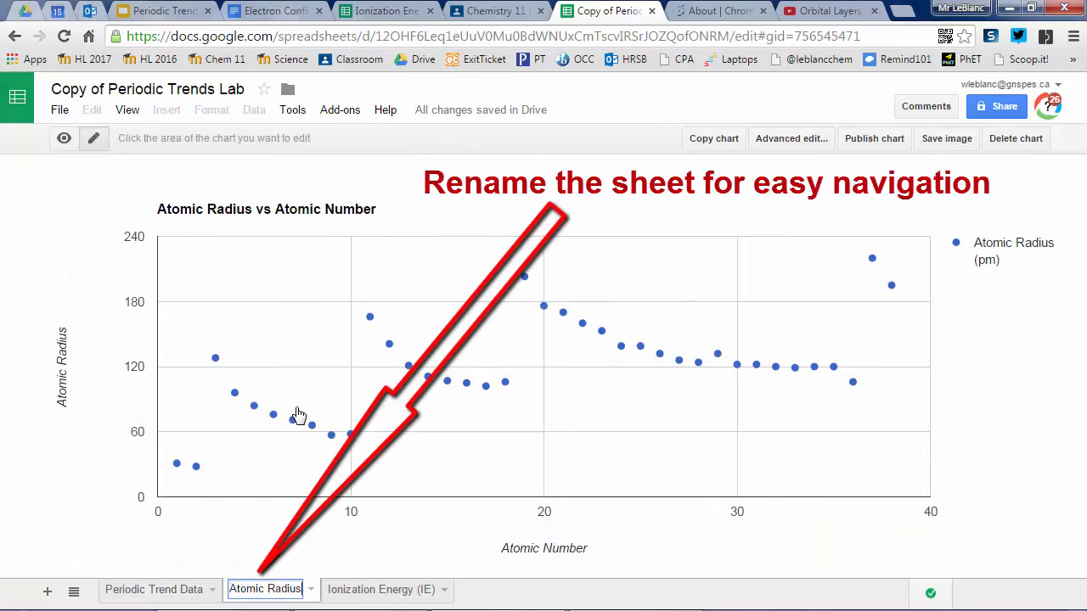
key("Return")
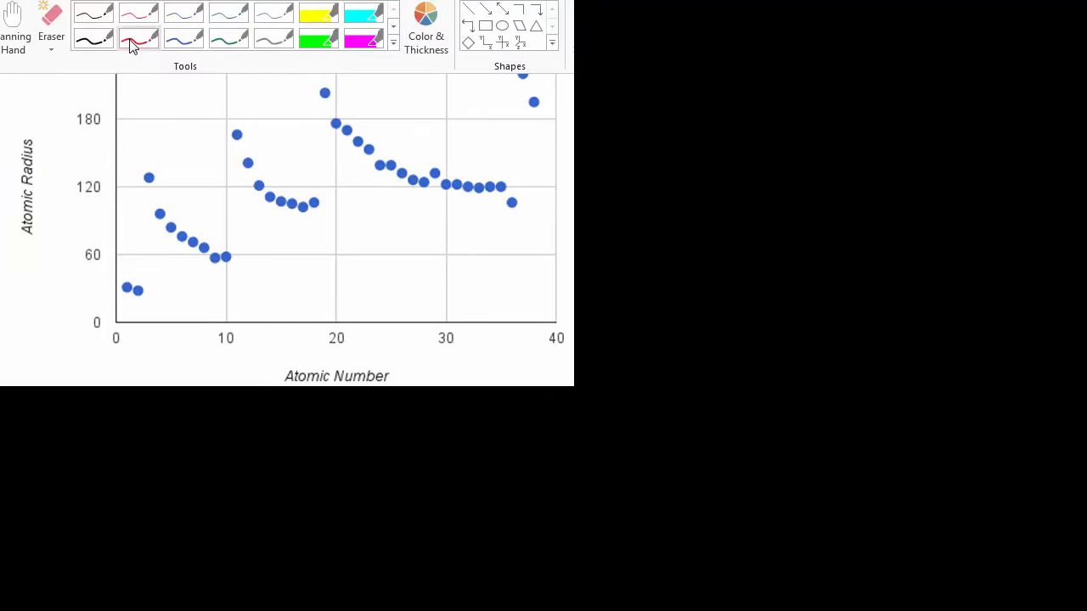
Step: Choose the red pen for annotating the captured atomic radius chart
left_click(131, 41)
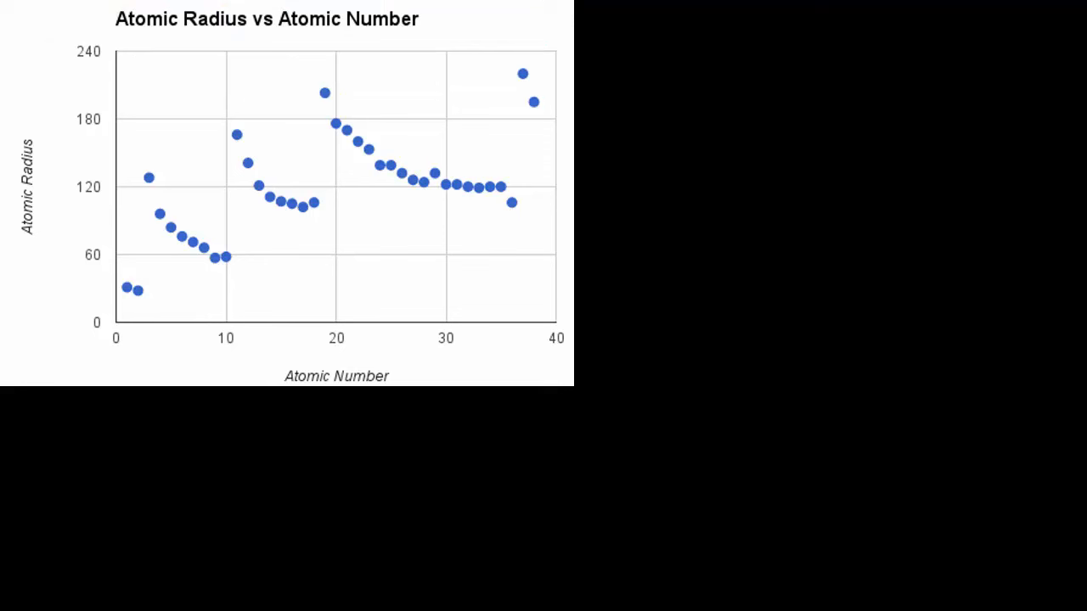